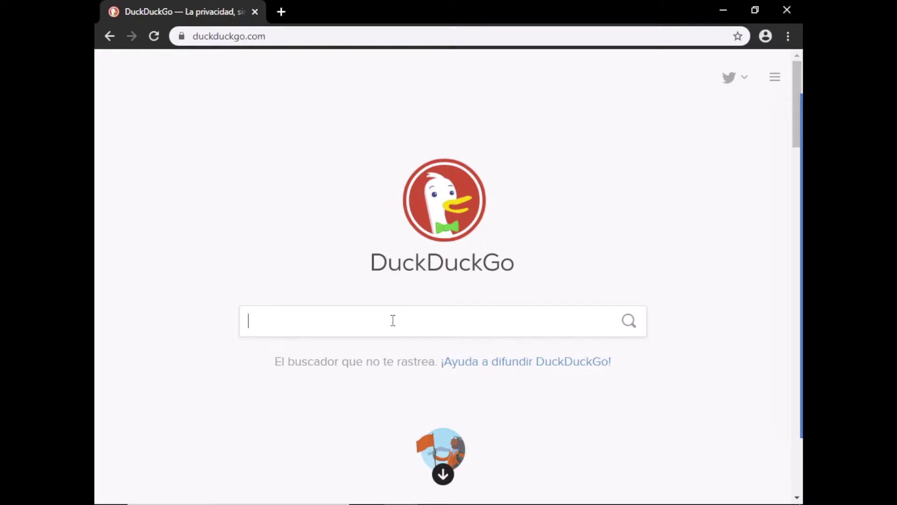
- Search the web for "xampp" and open the Apache Friends XAMPP site, dismissing the page translation offer
{"action": "type", "text": "xampp"}
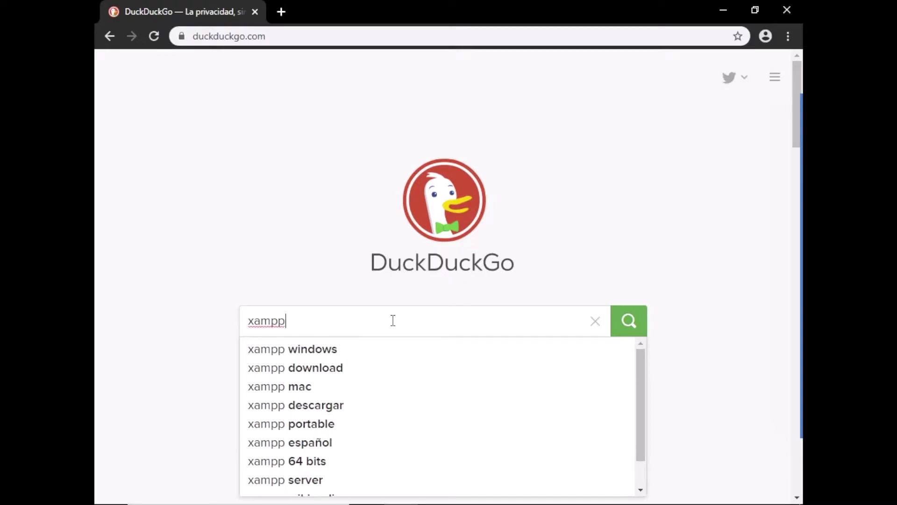
{"action": "key", "text": "Return"}
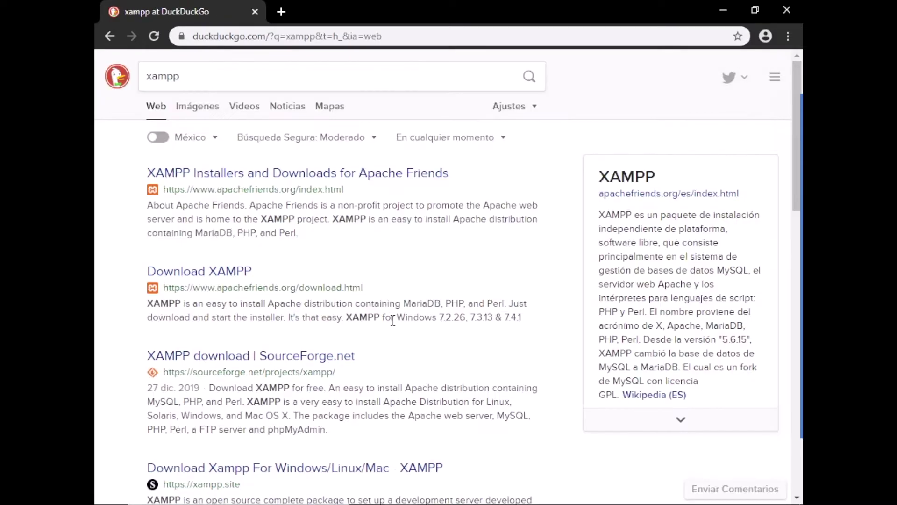
{"action": "left_click", "coordinate": [279, 177]}
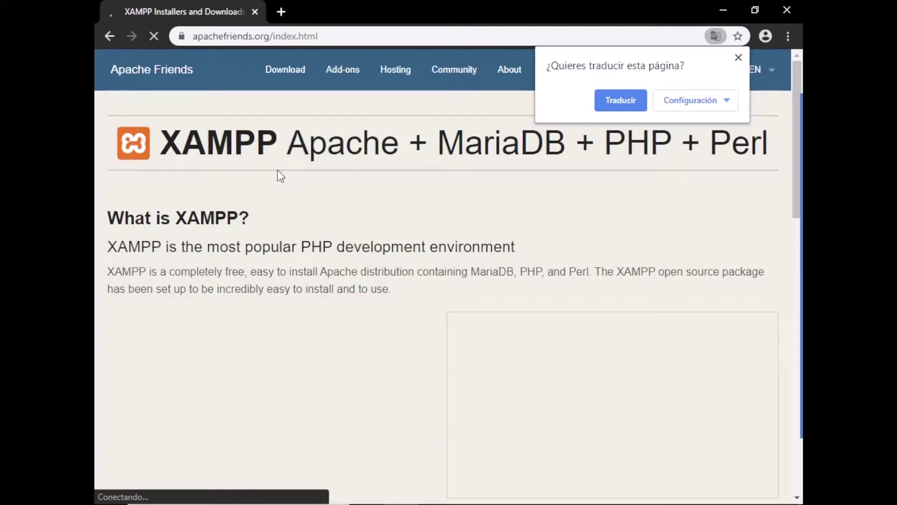
{"action": "left_click", "coordinate": [739, 63]}
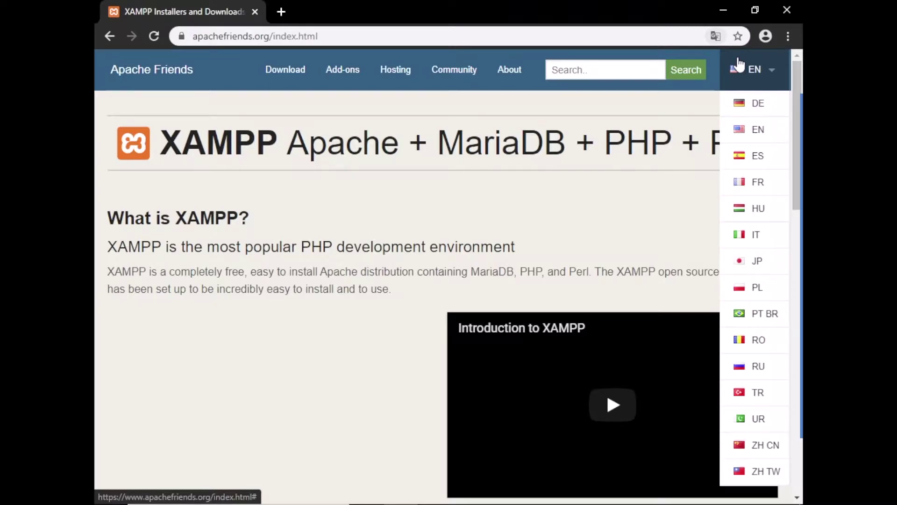
- Download the 64-bit XAMPP 7.4.1 installer for Windows and show the downloaded file in its folder
{"action": "left_click", "coordinate": [296, 73]}
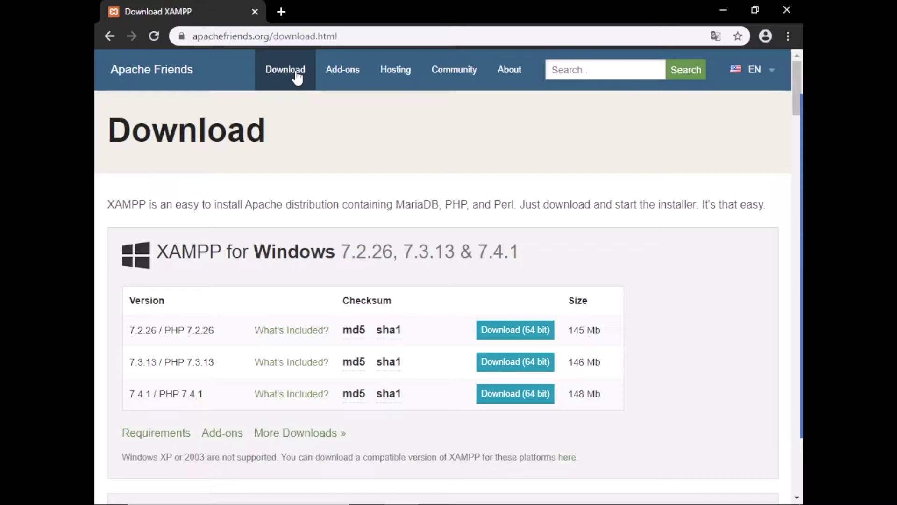
{"action": "left_click", "coordinate": [512, 396]}
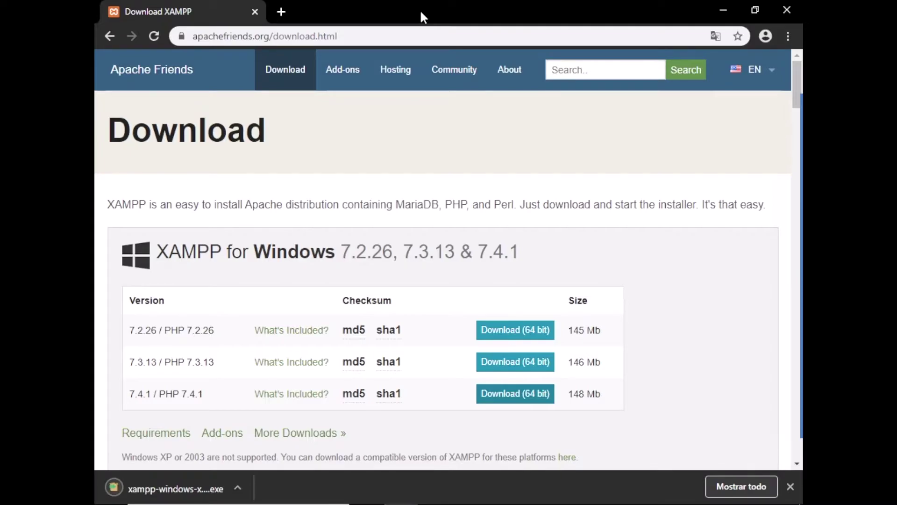
{"action": "left_click", "coordinate": [238, 488]}
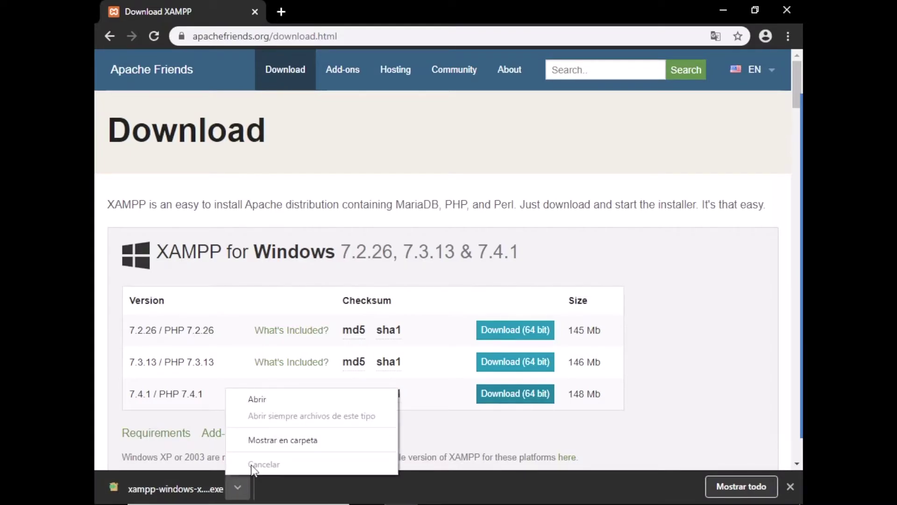
{"action": "left_click", "coordinate": [282, 435]}
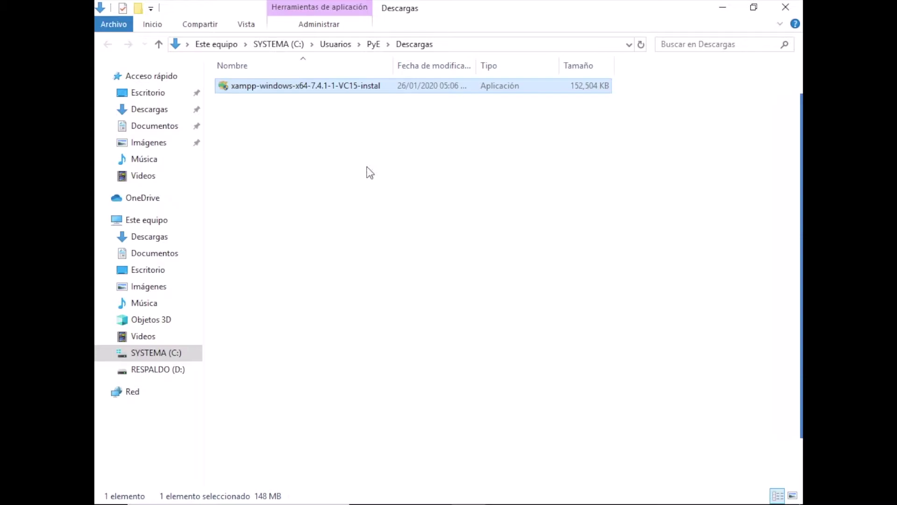
- Launch the downloaded XAMPP installer, acknowledge the UAC warning and proceed to the component selection
{"action": "double_click", "coordinate": [309, 89]}
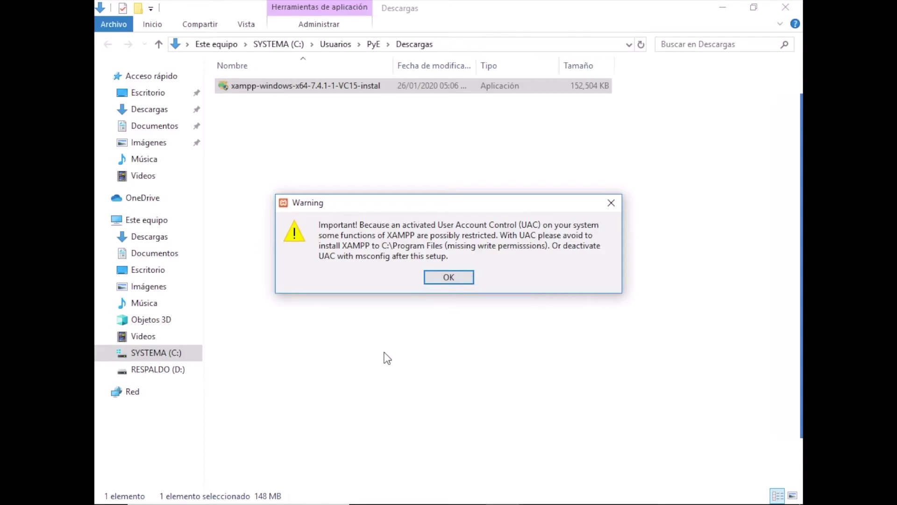
{"action": "left_click", "coordinate": [457, 282]}
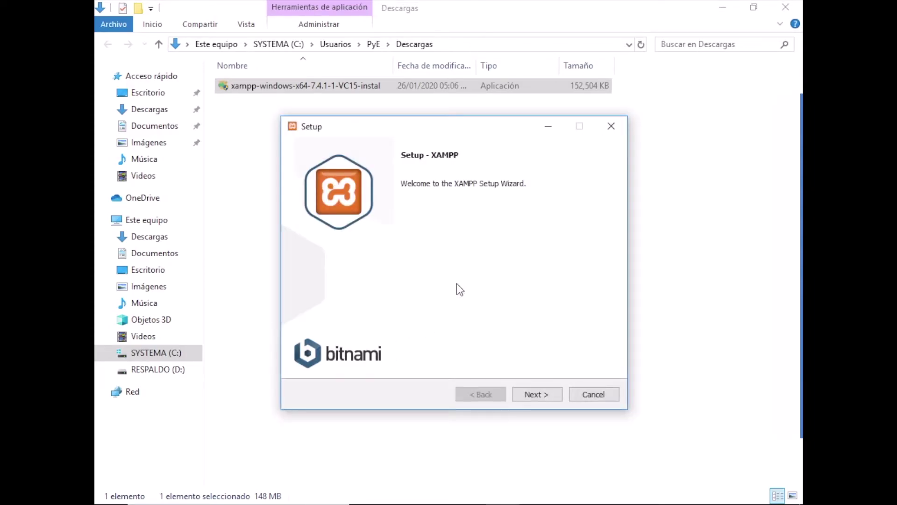
{"action": "left_click", "coordinate": [551, 397]}
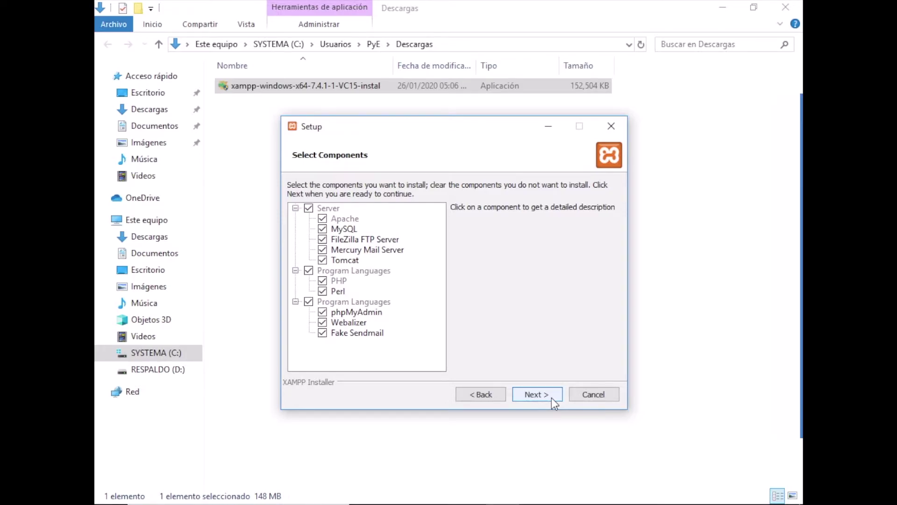
- Exclude Fake Sendmail, Webalizer, Perl, Tomcat, Mercury Mail Server and FileZilla FTP Server from the installation and continue
{"action": "left_click", "coordinate": [323, 333]}
{"action": "left_click", "coordinate": [323, 322]}
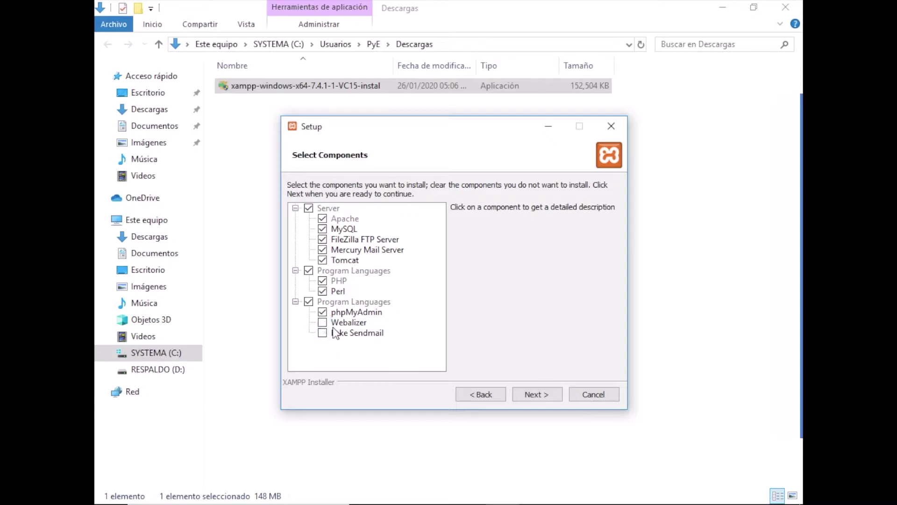
{"action": "left_click", "coordinate": [322, 291]}
{"action": "left_click", "coordinate": [324, 258]}
{"action": "left_click", "coordinate": [323, 250]}
{"action": "left_click", "coordinate": [322, 239]}
{"action": "left_click", "coordinate": [542, 394]}
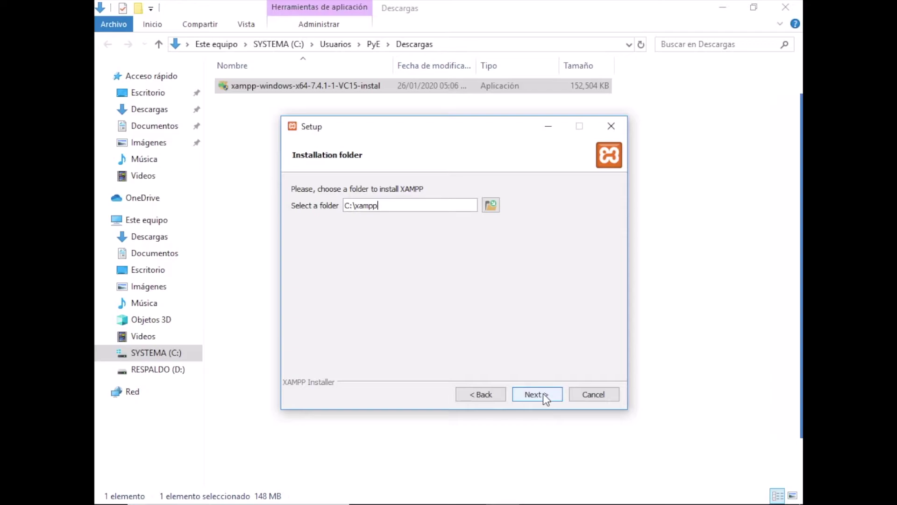
- Accept C:\xampp as the installation folder and install XAMPP
{"action": "left_click", "coordinate": [542, 393]}
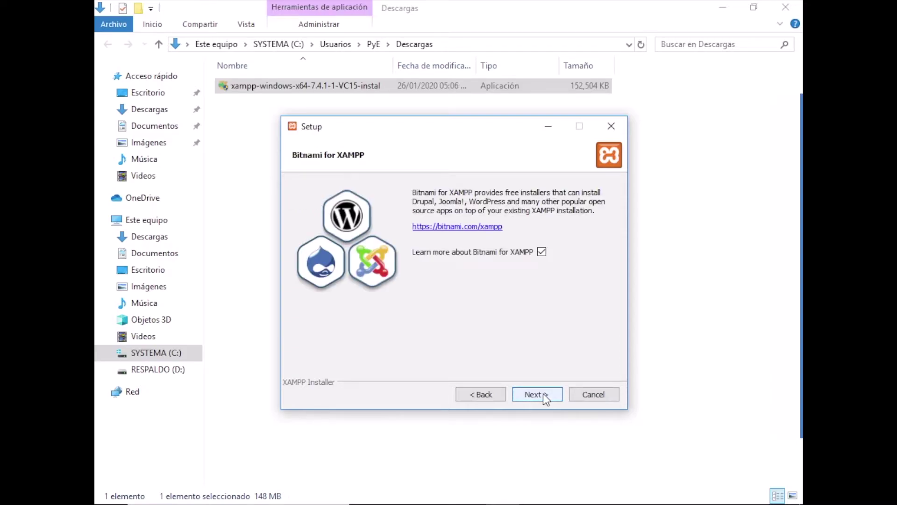
{"action": "left_click", "coordinate": [543, 394]}
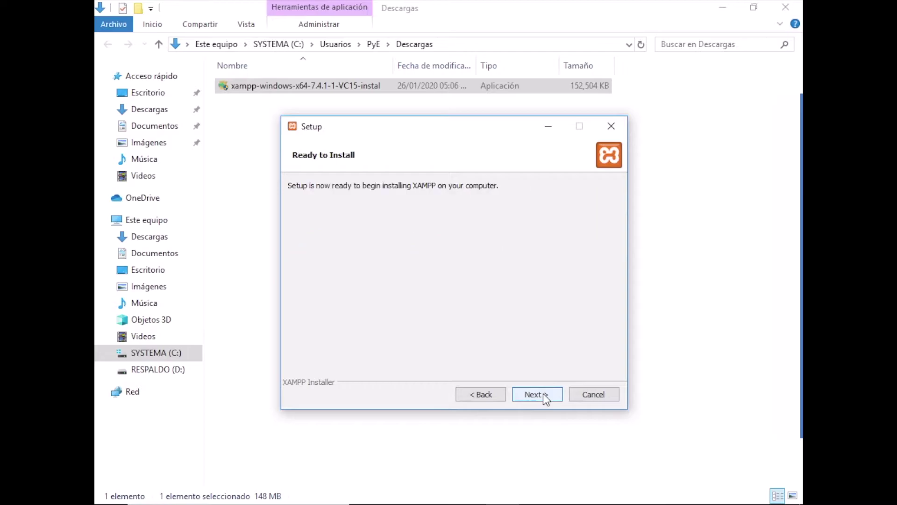
{"action": "left_click", "coordinate": [542, 393]}
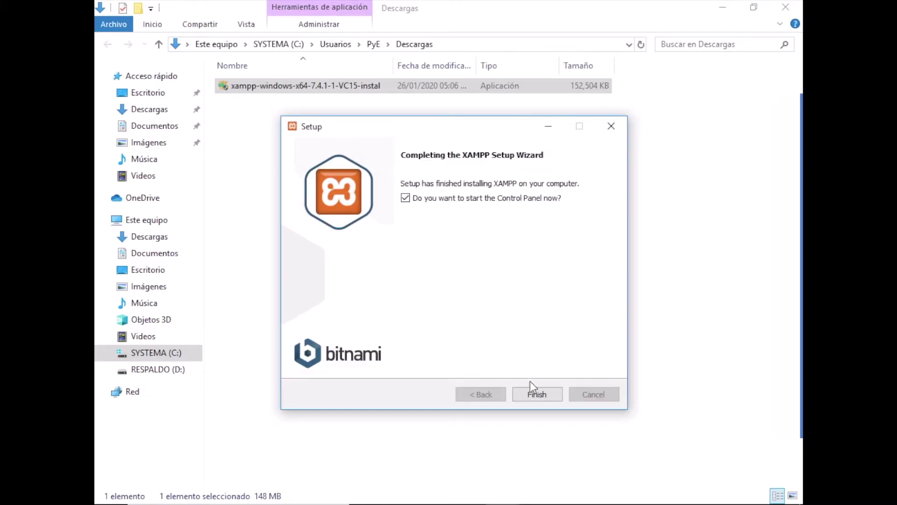
- Finish the setup with the Control Panel launched in English, and move its window to the middle of the screen
{"action": "left_click", "coordinate": [554, 397]}
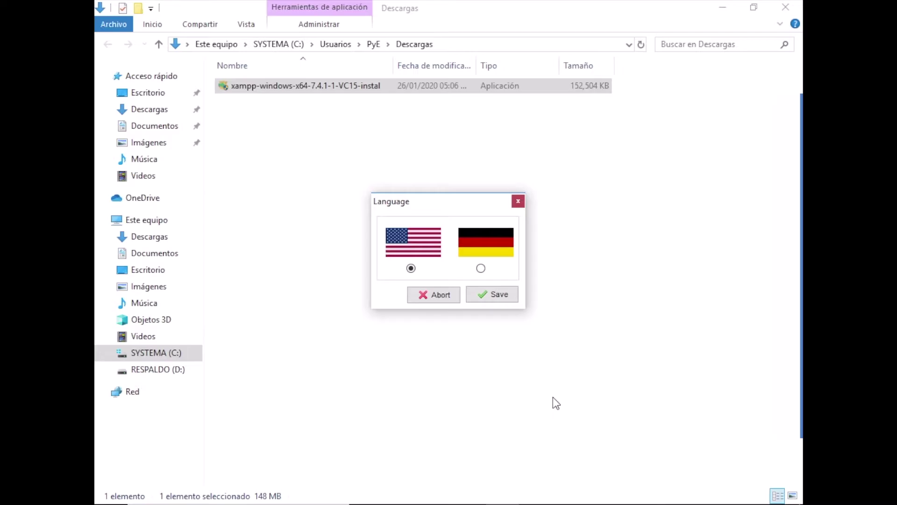
{"action": "left_click", "coordinate": [496, 295]}
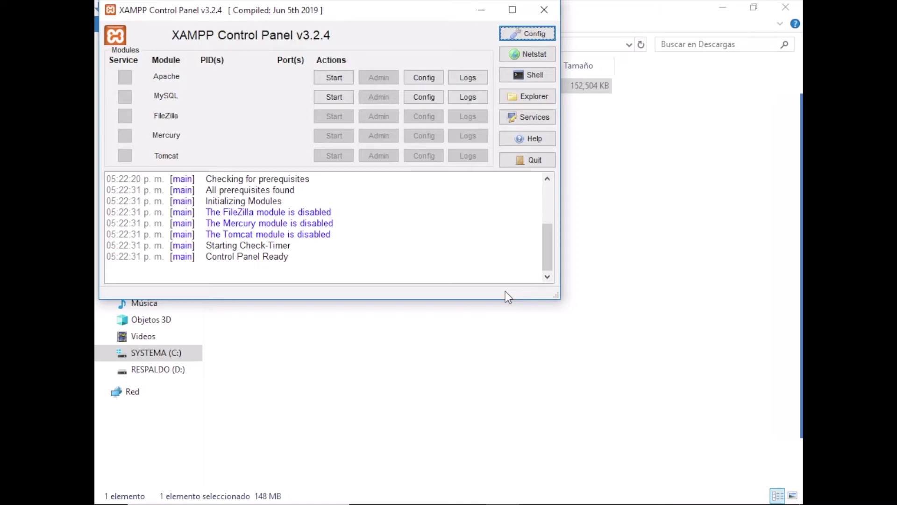
{"action": "left_click", "coordinate": [346, 13]}
{"action": "left_click_drag", "start_coordinate": [345, 11], "coordinate": [472, 121]}
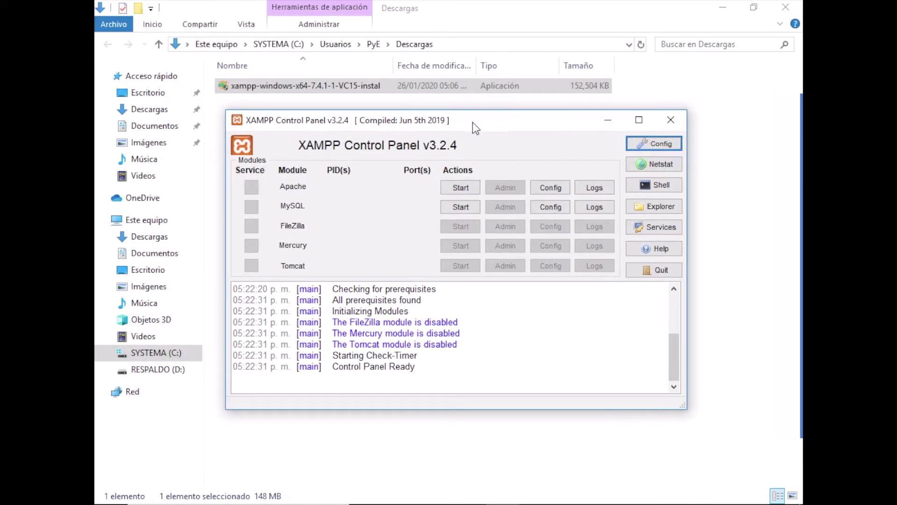
- Start the Apache module and allow Apache HTTP Server through the Windows firewall on public networks
{"action": "left_click", "coordinate": [460, 188]}
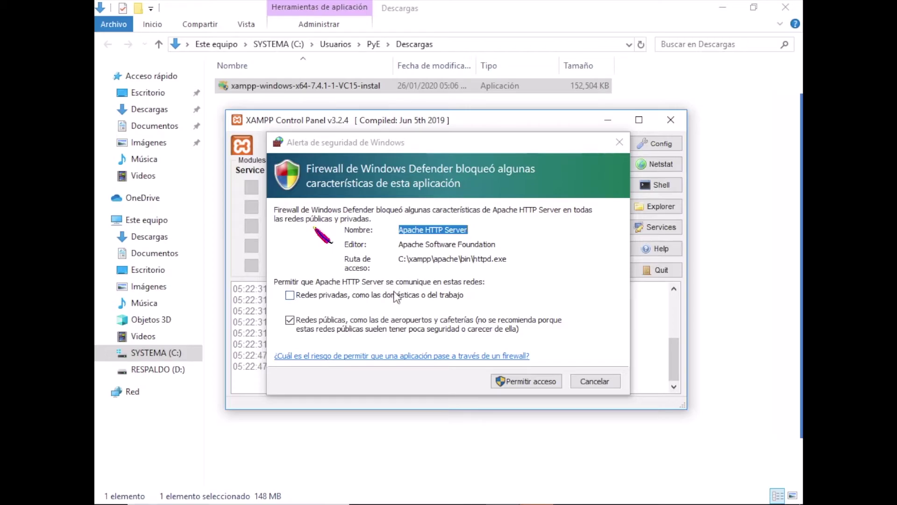
{"action": "left_click", "coordinate": [554, 382]}
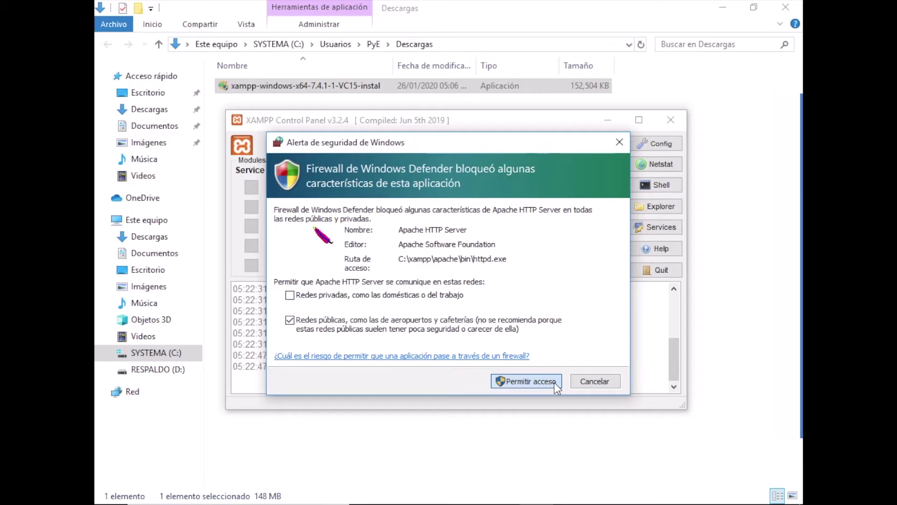
{"action": "left_click", "coordinate": [554, 382]}
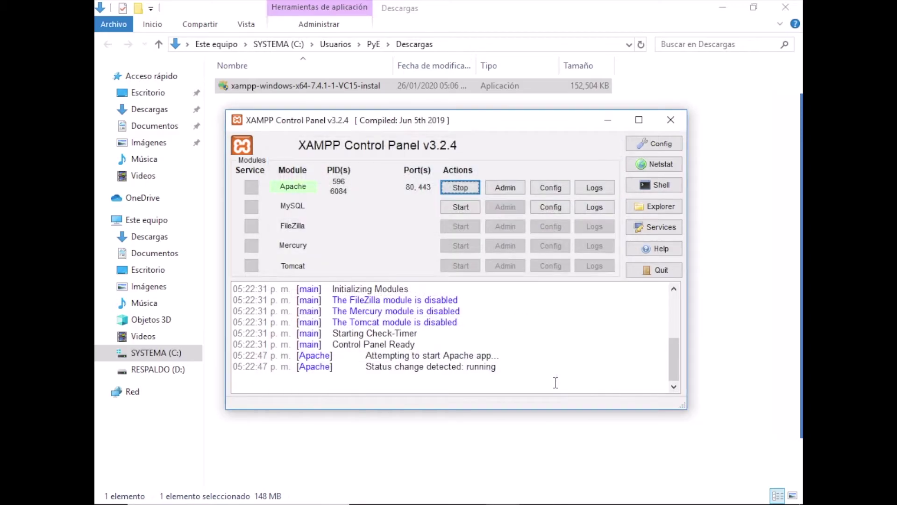
- Start the MySQL module and allow mysqld through the Windows firewall on public networks
{"action": "left_click", "coordinate": [467, 207]}
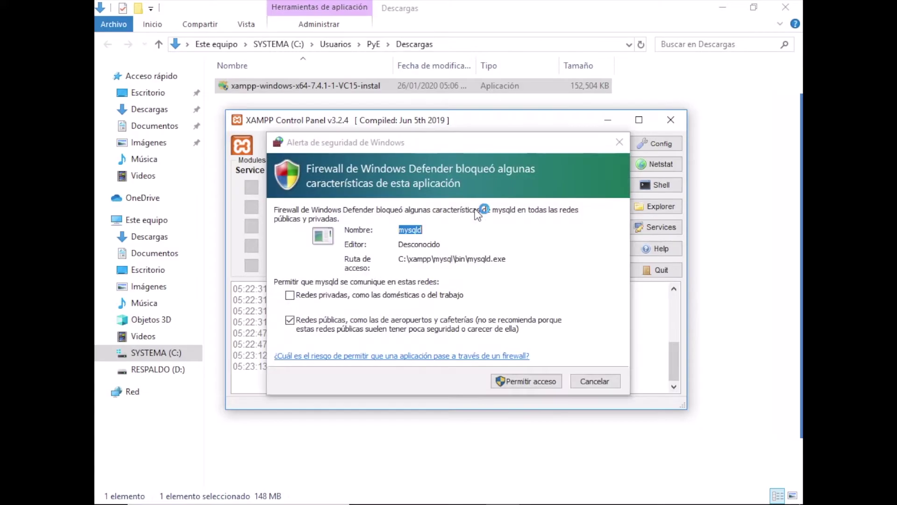
{"action": "left_click", "coordinate": [533, 381]}
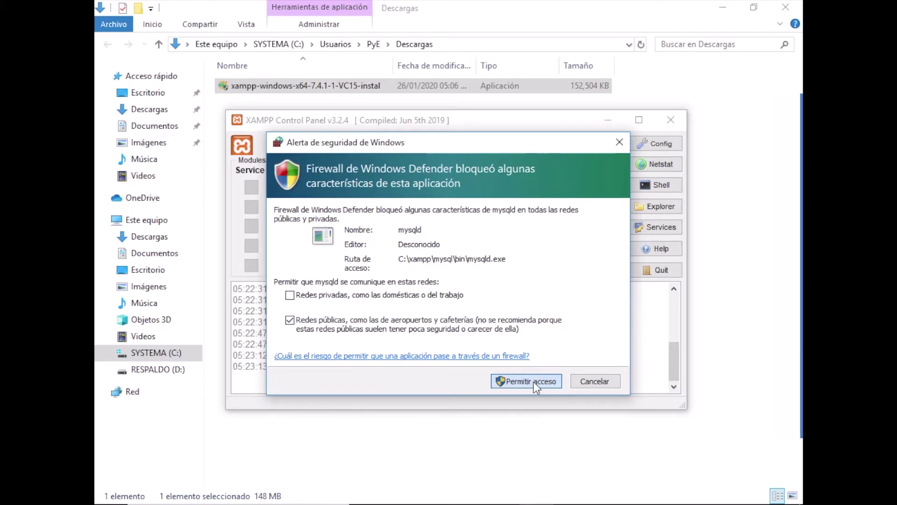
{"action": "left_click", "coordinate": [533, 381]}
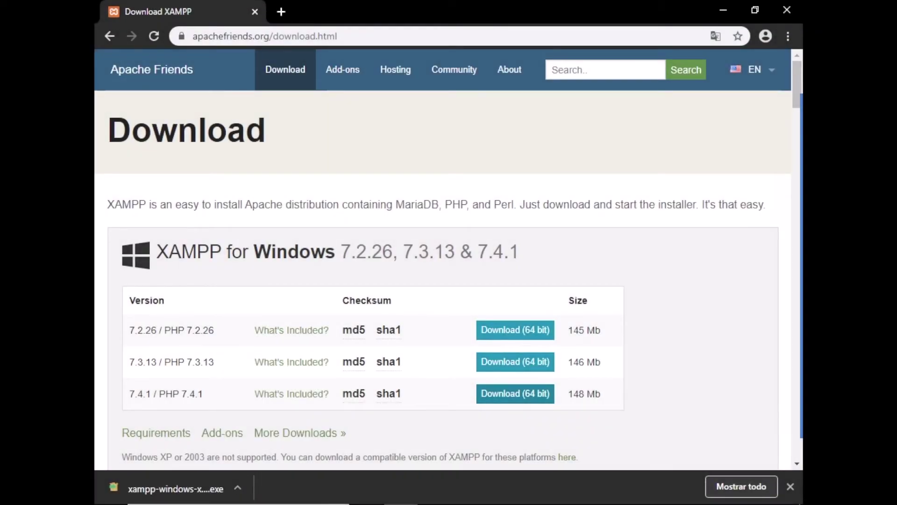
- Switch to the browser and open localhost to load the XAMPP dashboard
{"action": "left_click", "coordinate": [359, 33]}
{"action": "type", "text": "localhost"}
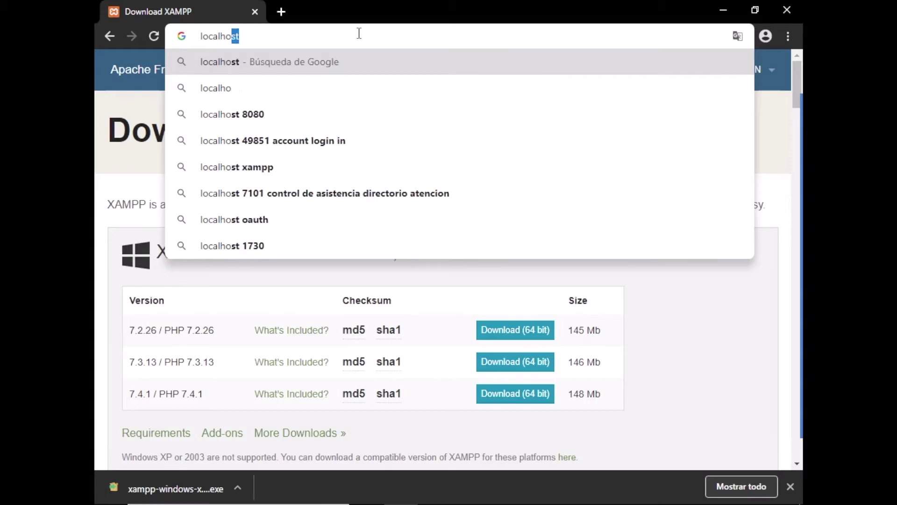
{"action": "key", "text": "Return"}
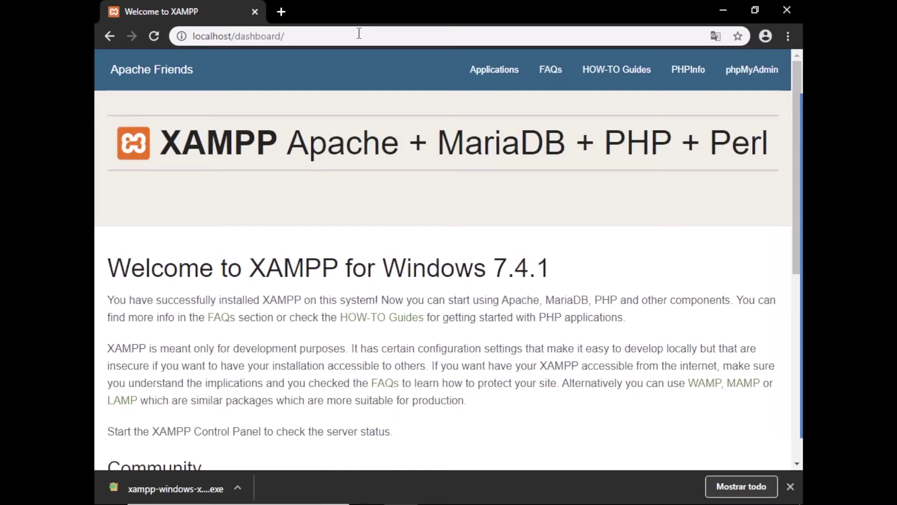
- View the PHPInfo page from the dashboard, close its tab and open phpMyAdmin
{"action": "left_click", "coordinate": [691, 77]}
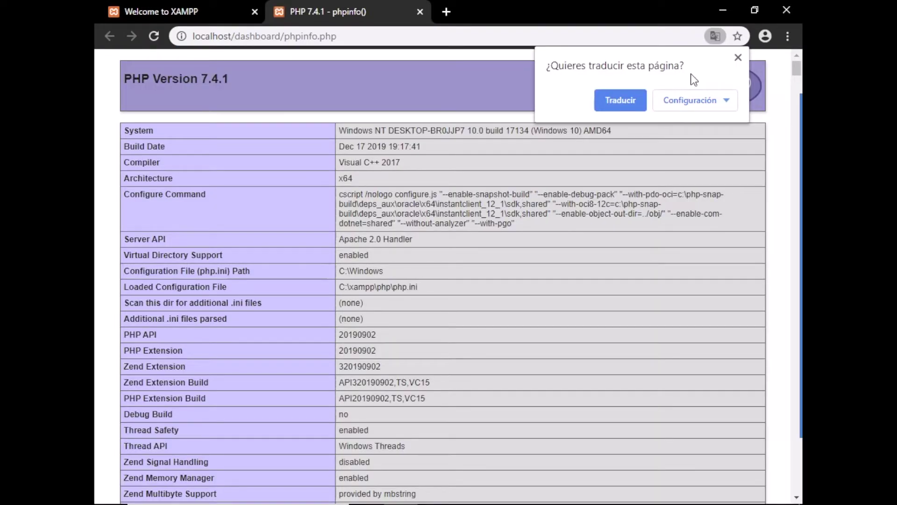
{"action": "left_click", "coordinate": [740, 58]}
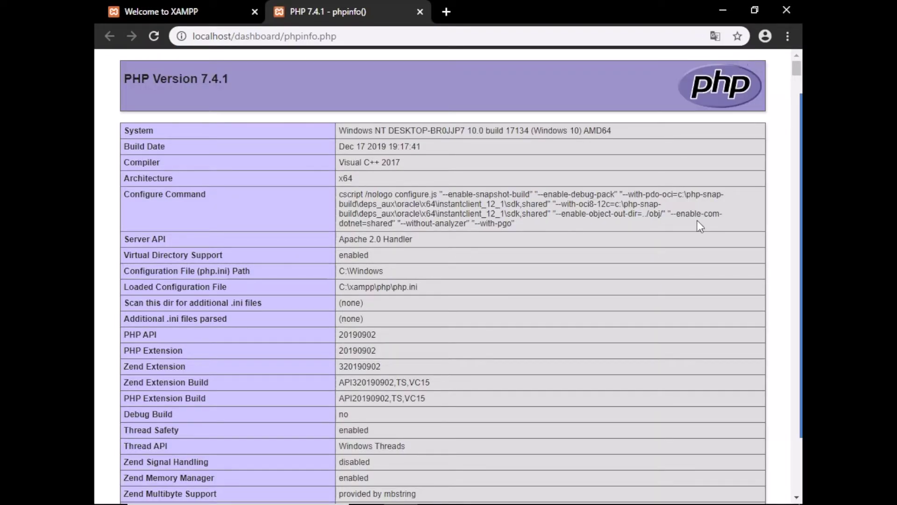
{"action": "left_click", "coordinate": [419, 11]}
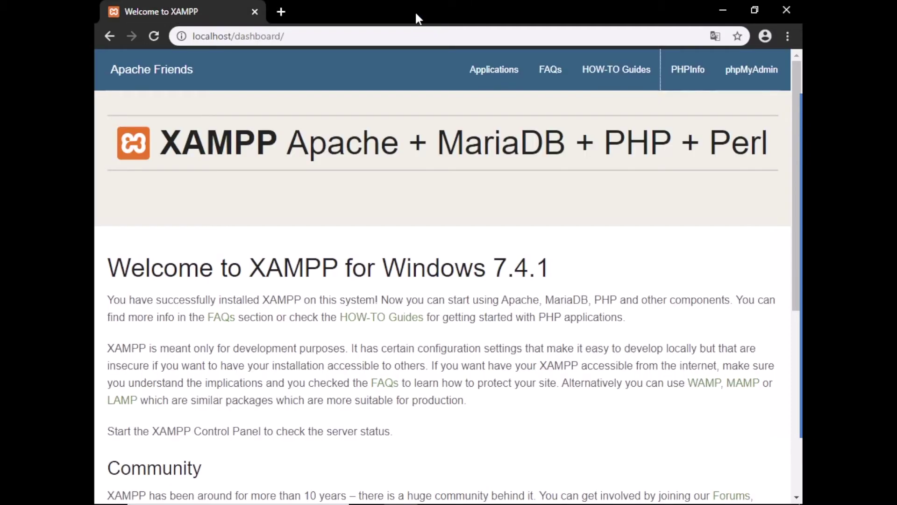
{"action": "left_click", "coordinate": [746, 79]}
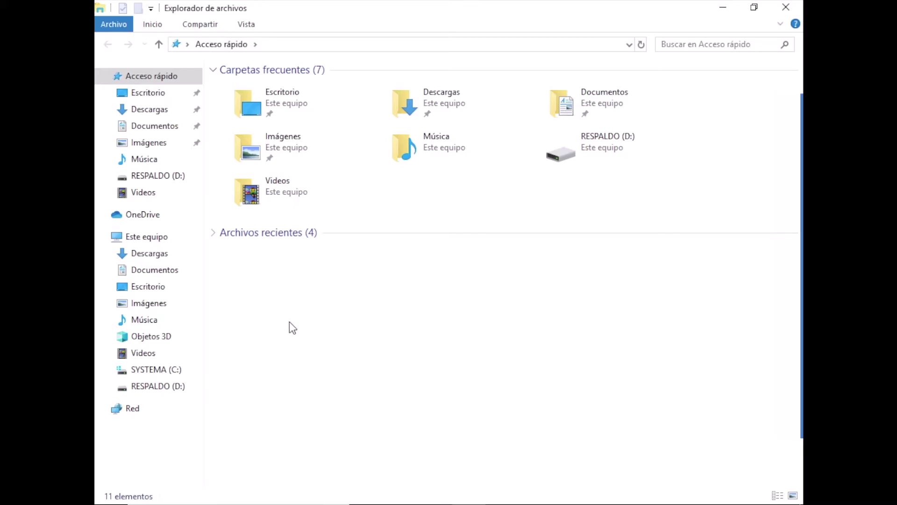
- In File Explorer, open the htdocs folder inside the xampp folder on drive C:
{"action": "left_click", "coordinate": [172, 370]}
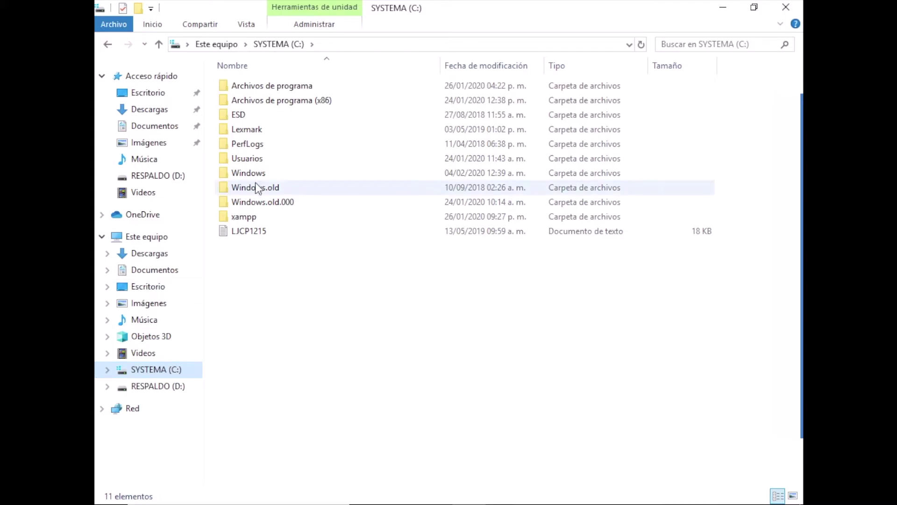
{"action": "left_click", "coordinate": [252, 216]}
{"action": "double_click", "coordinate": [252, 216]}
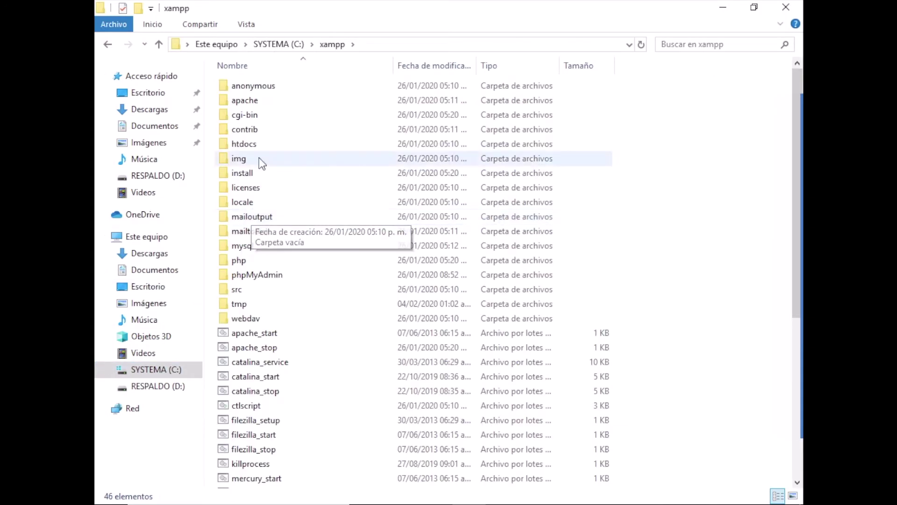
{"action": "double_click", "coordinate": [252, 144]}
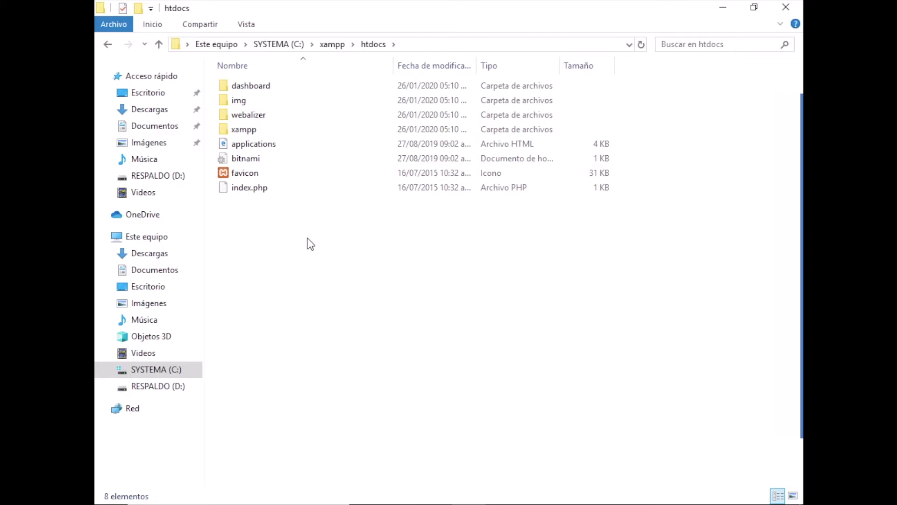
- Create a new folder named ejemplo inside htdocs and open it
{"action": "right_click", "coordinate": [308, 239]}
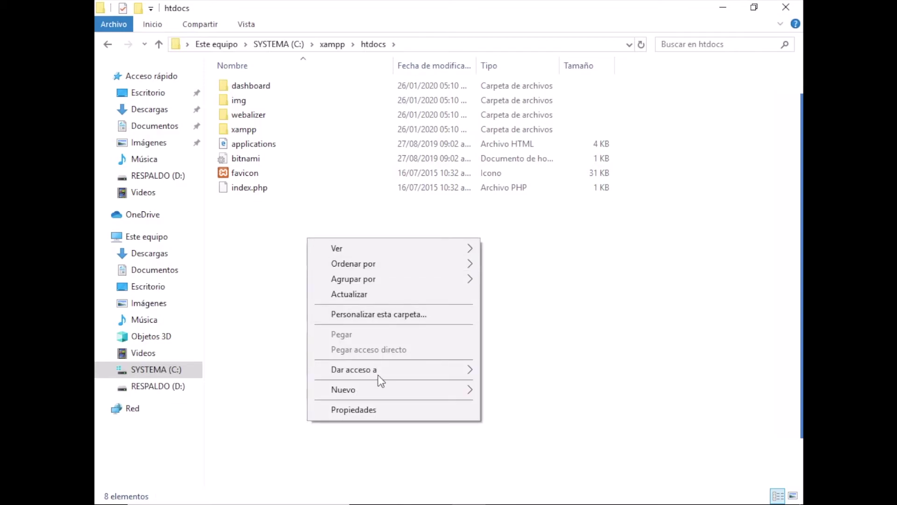
{"action": "mouse_move", "coordinate": [394, 389]}
{"action": "left_click", "coordinate": [494, 389]}
{"action": "type", "text": "ejemplo"}
{"action": "key", "text": "Return"}
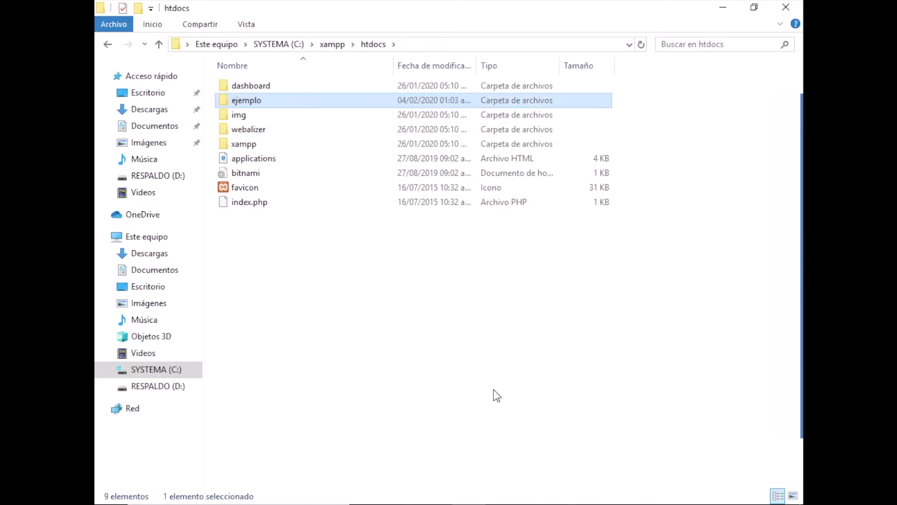
{"action": "double_click", "coordinate": [280, 100]}
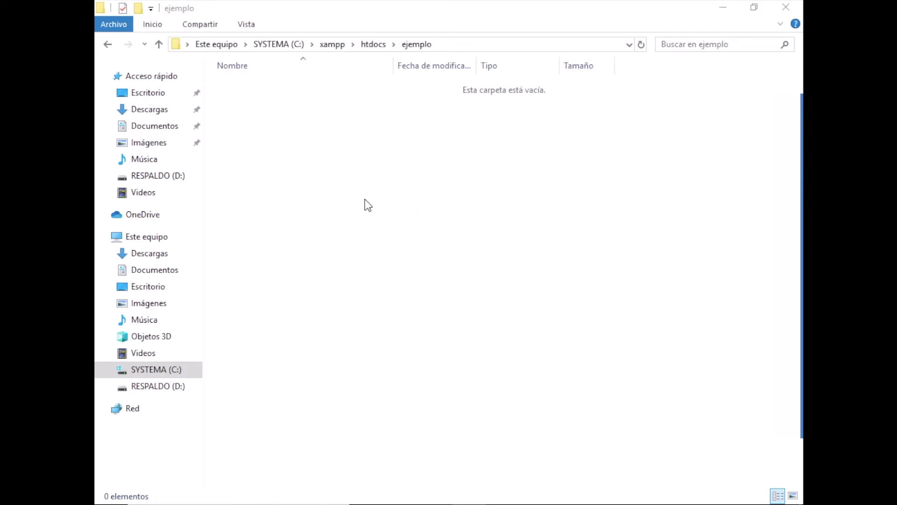
- Create a new text document in the ejemplo folder, name it index.php and accept the extension change
{"action": "right_click", "coordinate": [366, 201]}
{"action": "mouse_move", "coordinate": [473, 355]}
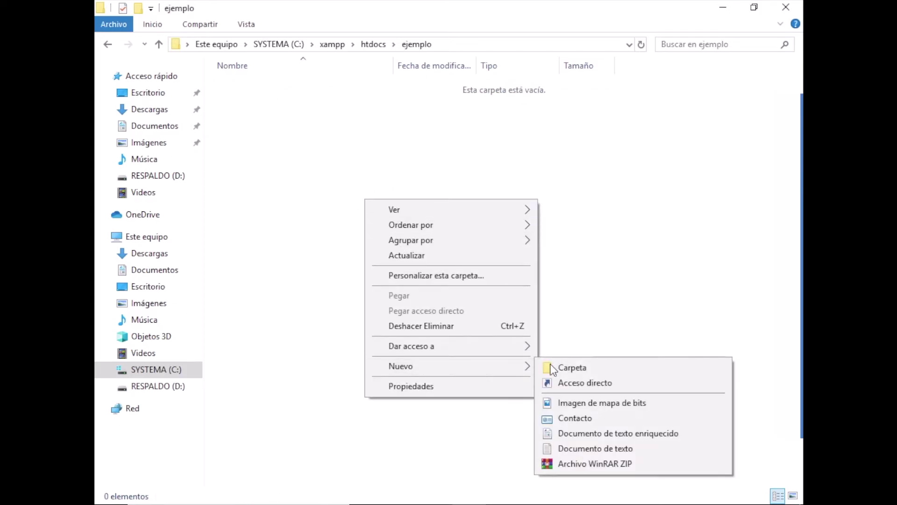
{"action": "left_click", "coordinate": [580, 447]}
{"action": "key", "text": "End"}
{"action": "key", "text": "BackSpace"}
{"action": "key", "text": "BackSpace"}
{"action": "key", "text": "BackSpace"}
{"action": "key", "text": "BackSpace"}
{"action": "key", "text": "BackSpace"}
{"action": "key", "text": "BackSpace"}
{"action": "key", "text": "BackSpace"}
{"action": "key", "text": "BackSpace"}
{"action": "key", "text": "BackSpace"}
{"action": "key", "text": "BackSpace"}
{"action": "key", "text": "BackSpace"}
{"action": "key", "text": "BackSpace"}
{"action": "key", "text": "BackSpace"}
{"action": "key", "text": "BackSpace"}
{"action": "key", "text": "BackSpace"}
{"action": "key", "text": "BackSpace"}
{"action": "key", "text": "BackSpace"}
{"action": "key", "text": "BackSpace"}
{"action": "key", "text": "BackSpace"}
{"action": "key", "text": "BackSpace"}
{"action": "type", "text": "index.php"}
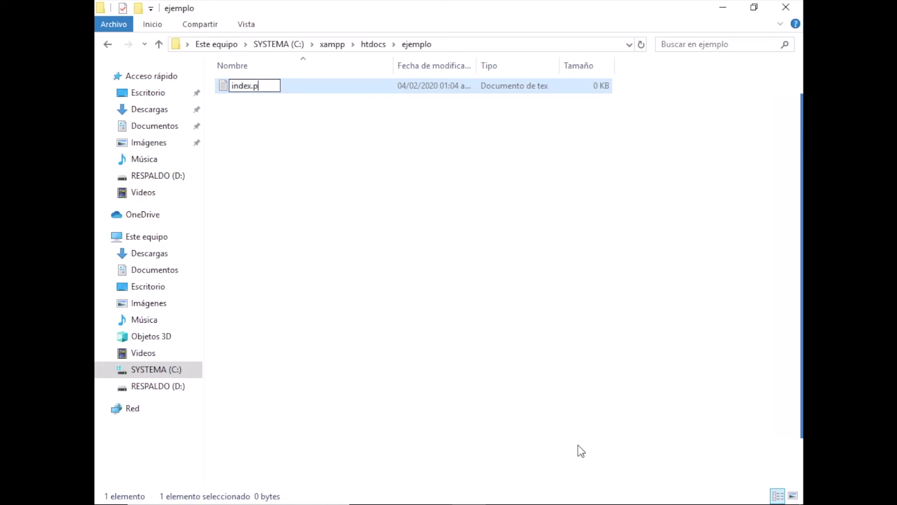
{"action": "key", "text": "Return"}
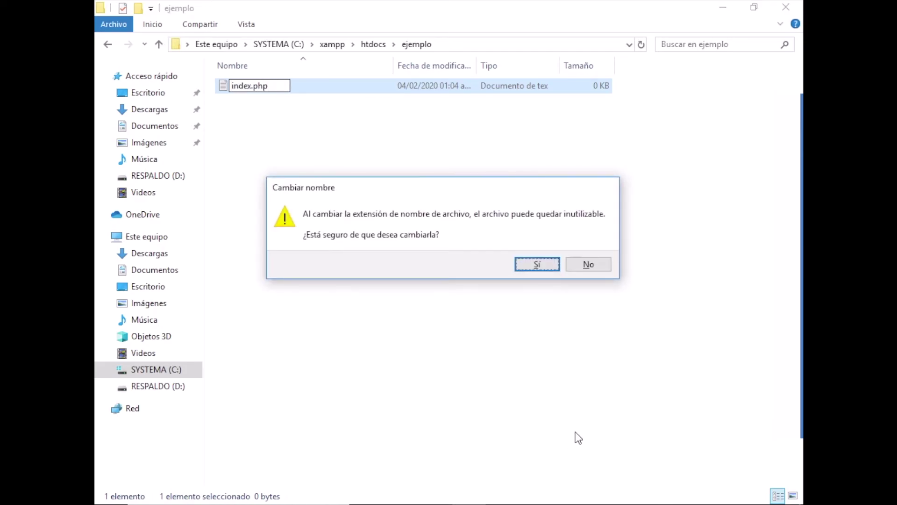
{"action": "left_click", "coordinate": [540, 260]}
- Open index.php in Notepad and write the opening and closing html tags with an empty line between them
{"action": "right_click", "coordinate": [253, 89]}
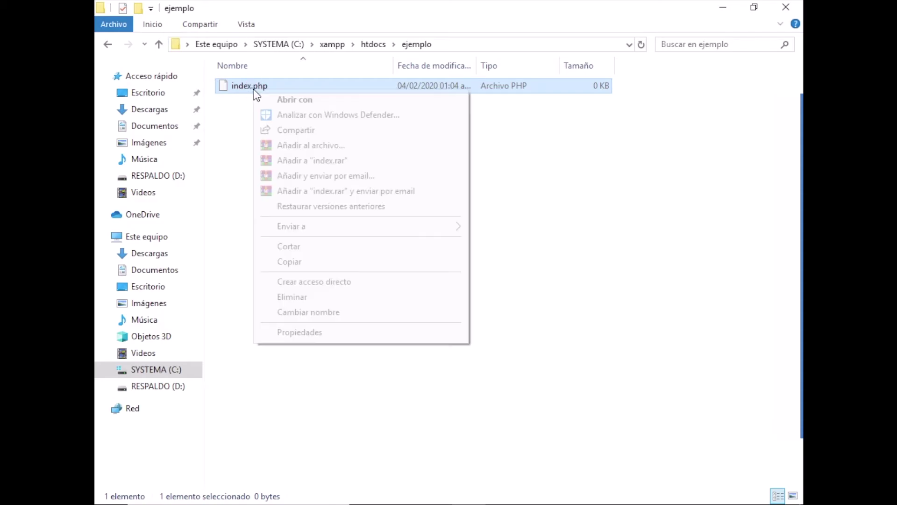
{"action": "left_click", "coordinate": [276, 95]}
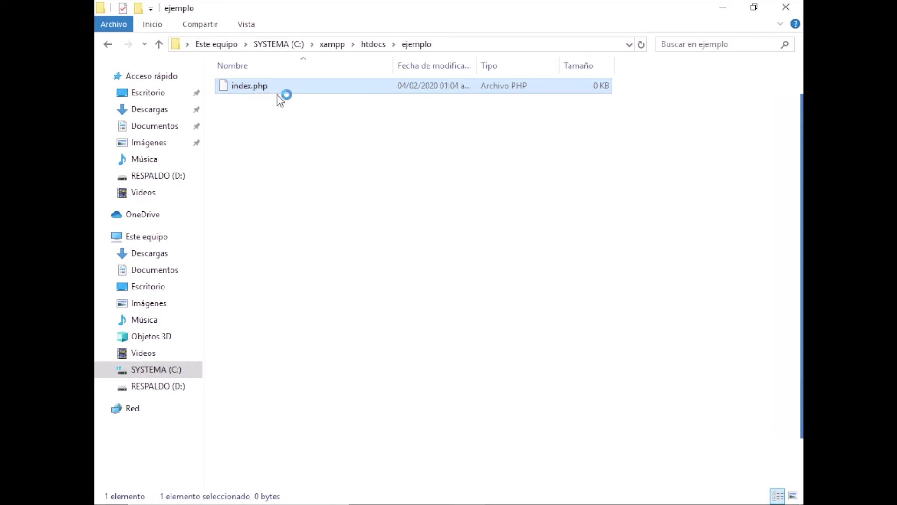
{"action": "type", "text": "<>"}
{"action": "key", "text": "Left"}
{"action": "type", "text": "html"}
{"action": "key", "text": "End"}
{"action": "key", "text": "Return"}
{"action": "type", "text": "</html>"}
{"action": "key", "text": "Home"}
{"action": "key", "text": "Return"}
{"action": "key", "text": "Up"}
- Add the opening and closing body tags on separate lines inside the html element
{"action": "type", "text": "<>"}
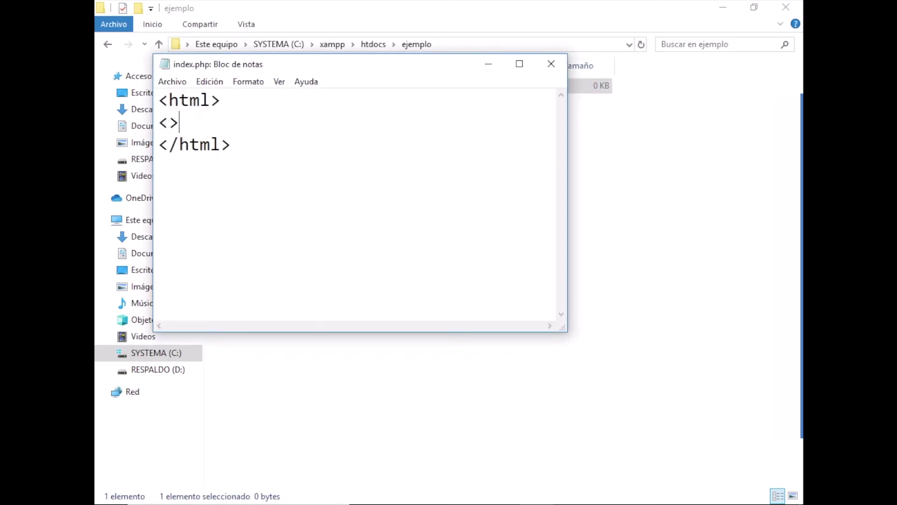
{"action": "key", "text": "Left"}
{"action": "type", "text": "body"}
{"action": "key", "text": "End"}
{"action": "key", "text": "Return"}
{"action": "type", "text": "<>"}
{"action": "key", "text": "Left"}
{"action": "type", "text": "/body"}
- Insert the opening and closing head tags above the body element
{"action": "key", "text": "Up"}
{"action": "key", "text": "Home"}
{"action": "key", "text": "Return"}
{"action": "key", "text": "Up"}
{"action": "type", "text": "<>head"}
{"action": "key", "text": "End"}
{"action": "key", "text": "Return"}
{"action": "type", "text": "<>/head"}
- Add a title element to the page head with the text "mi primer ejemplo"
{"action": "key", "text": "End"}
{"action": "key", "text": "Return"}
{"action": "type", "text": "<>title"}
{"action": "key", "text": "End"}
{"action": "type", "text": "</>title"}
{"action": "left_click", "coordinate": [231, 144]}
{"action": "type", "text": "mi primer ejemplo"}
{"action": "key", "text": "Home"}
{"action": "key", "text": "Tab"}
{"action": "key", "text": "BackSpace"}
- Add an h1 heading inside the body with the text "Este es un titulo con H1"
{"action": "key", "text": "Down"}
{"action": "key", "text": "Down"}
{"action": "key", "text": "Down"}
{"action": "key", "text": "Return"}
{"action": "key", "text": "Up"}
{"action": "type", "text": "<>"}
{"action": "key", "text": "Left"}
{"action": "type", "text": "h1"}
{"action": "key", "text": "End"}
{"action": "type", "text": "</>"}
{"action": "key", "text": "Left"}
{"action": "type", "text": "h1"}
{"action": "key", "text": "Left"}
{"action": "key", "text": "Left"}
{"action": "key", "text": "Left"}
{"action": "key", "text": "Left"}
{"action": "type", "text": "Este es un titulo con H1"}
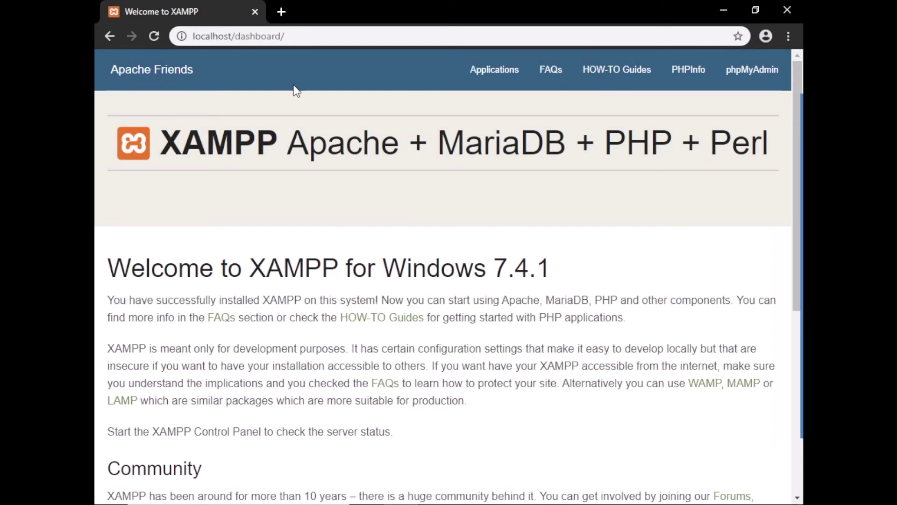
- Switch to the browser and load localhost/ejemplo/ in place of the dashboard address
{"action": "double_click", "coordinate": [264, 37]}
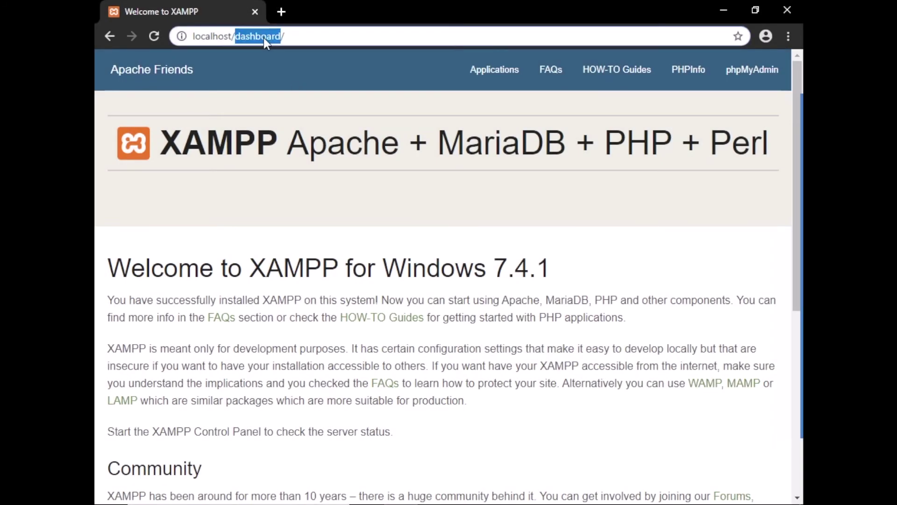
{"action": "type", "text": "ejem"}
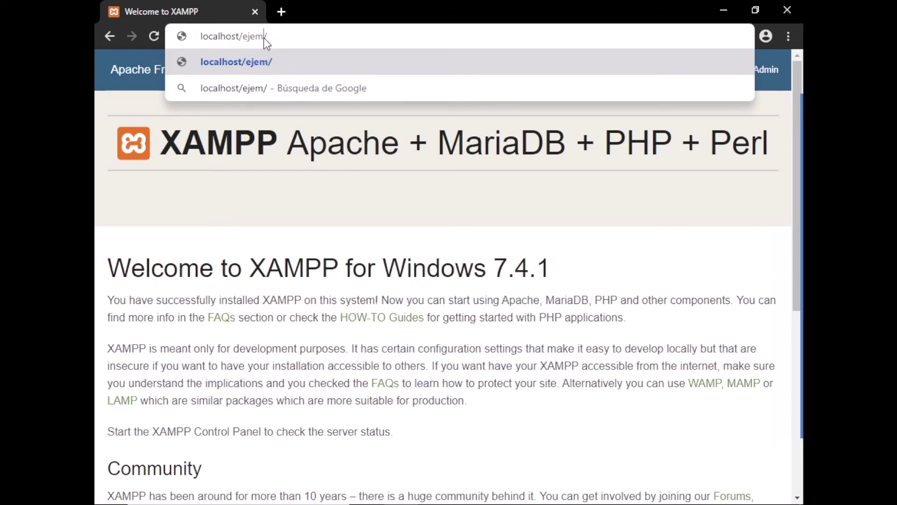
{"action": "type", "text": "plo"}
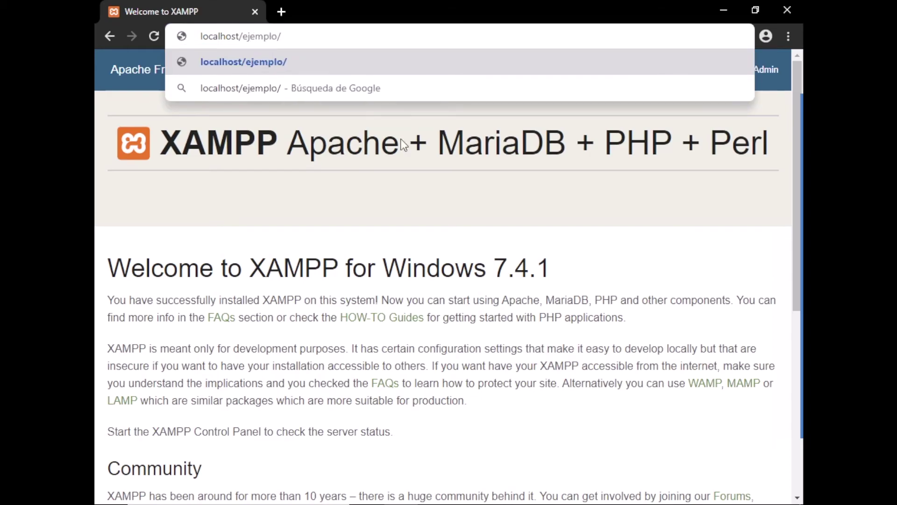
{"action": "key", "text": "Return"}
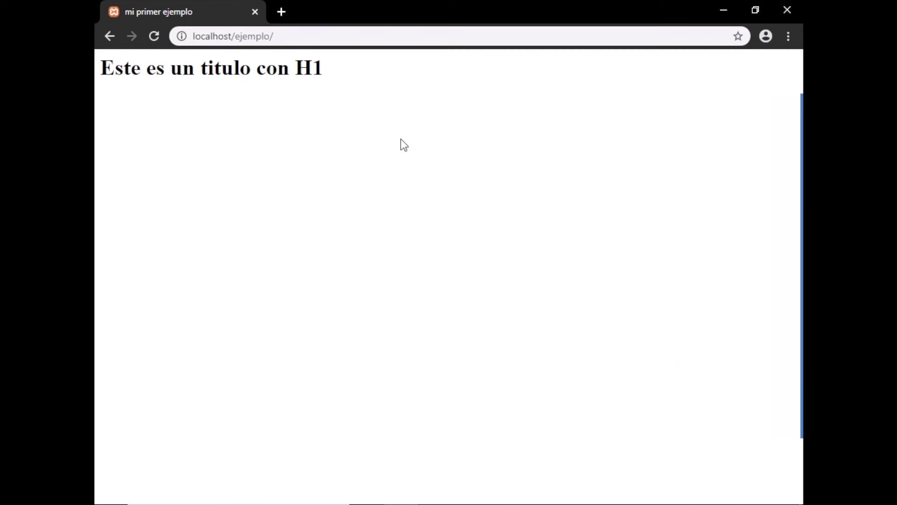